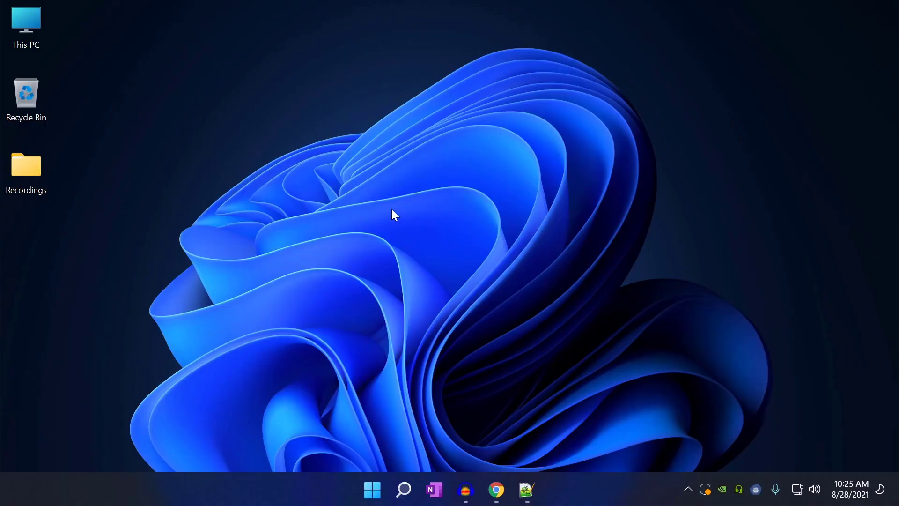
Step: Turn on Clipboard history in the Windows System settings and minimize the Settings window
right_click(373, 498)
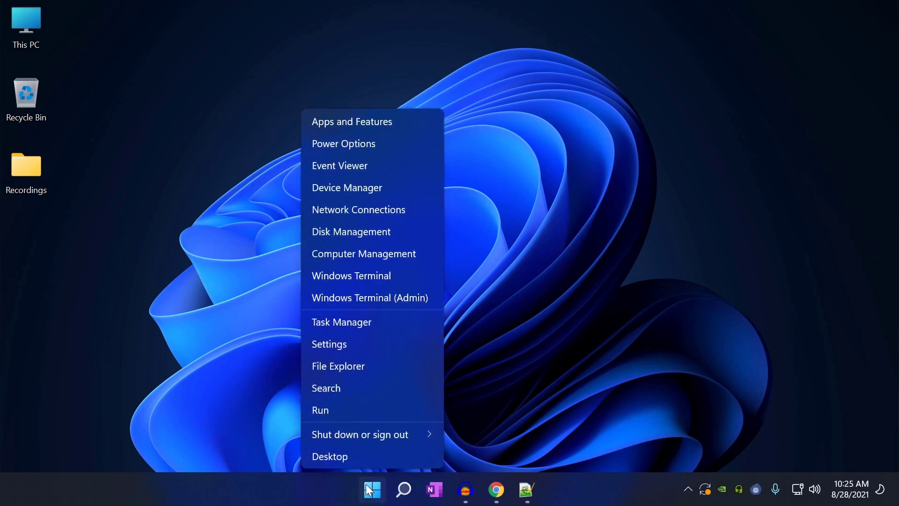
click(342, 344)
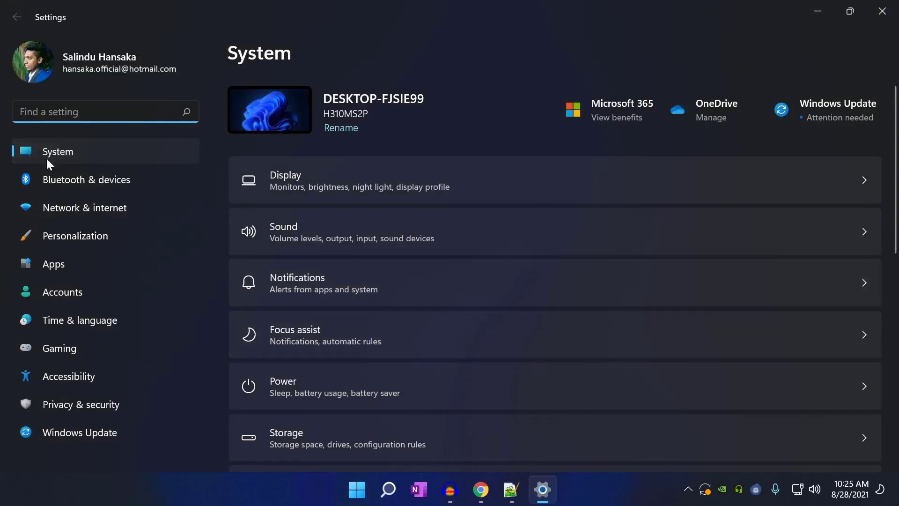
click(71, 150)
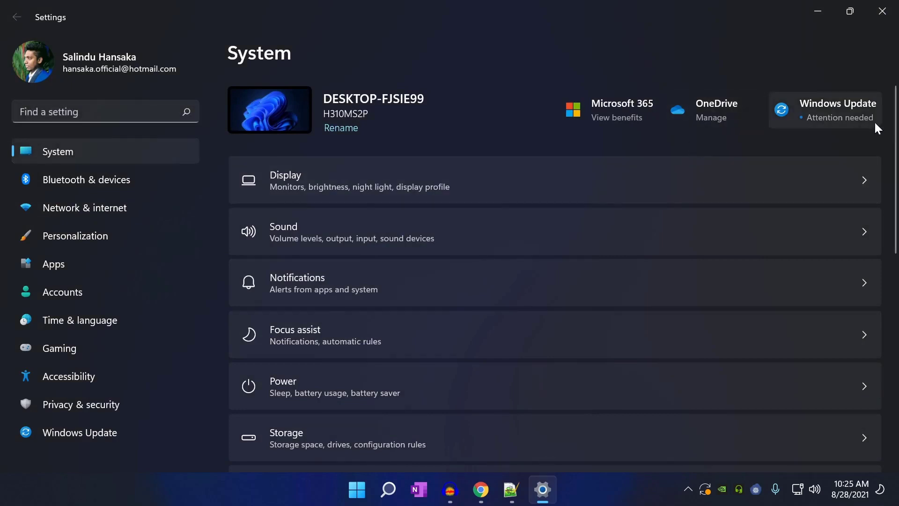
drag(894, 136, 869, 345)
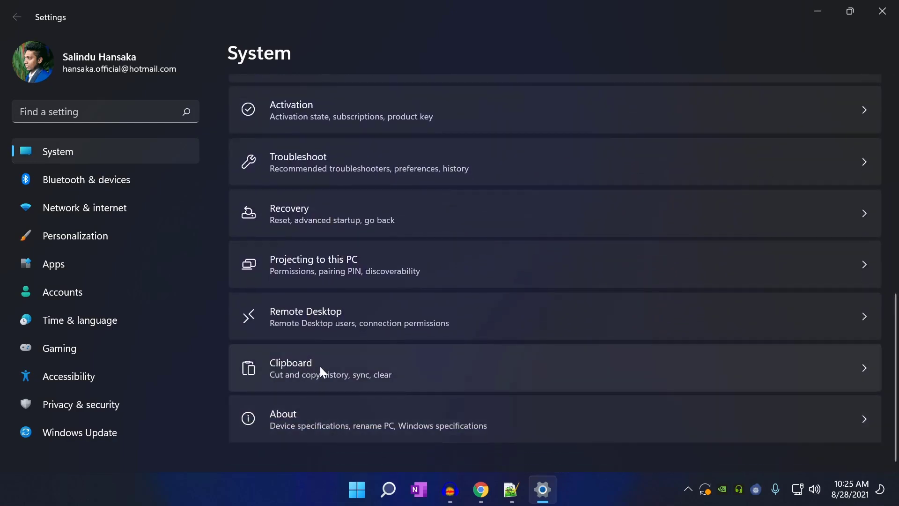
click(519, 377)
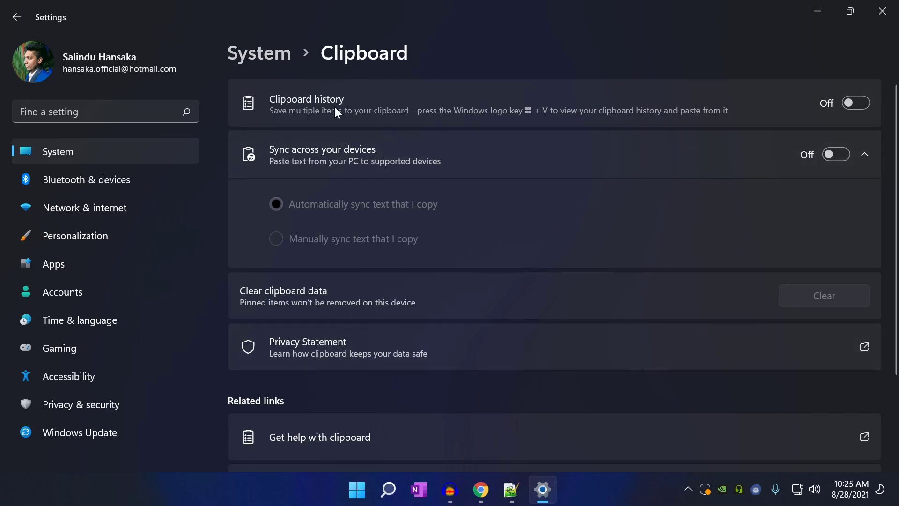
click(864, 107)
click(818, 12)
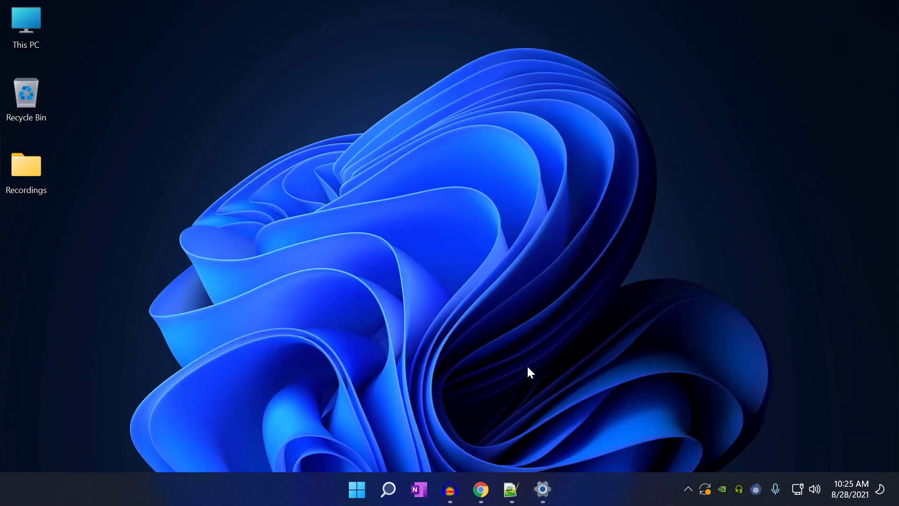
Step: In Chrome, search Google for "usa" and open the United States Wikipedia article
click(485, 488)
click(424, 256)
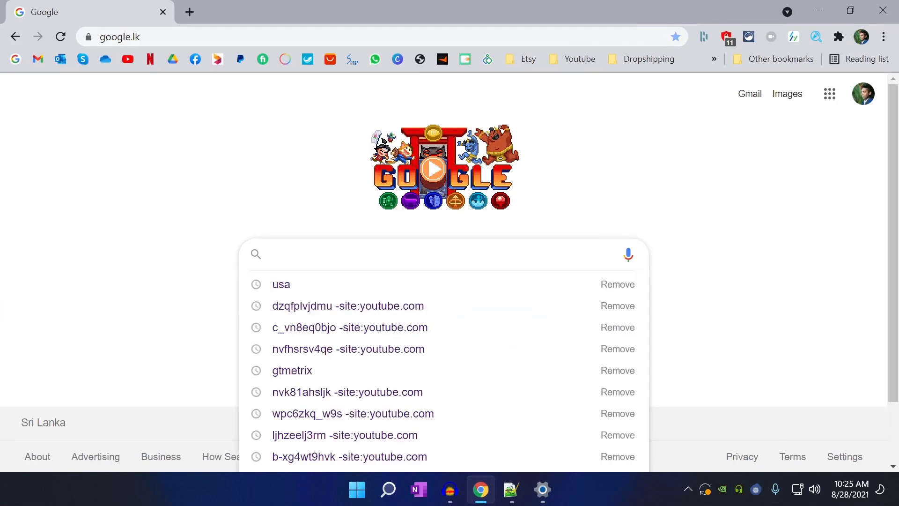
text(usb)
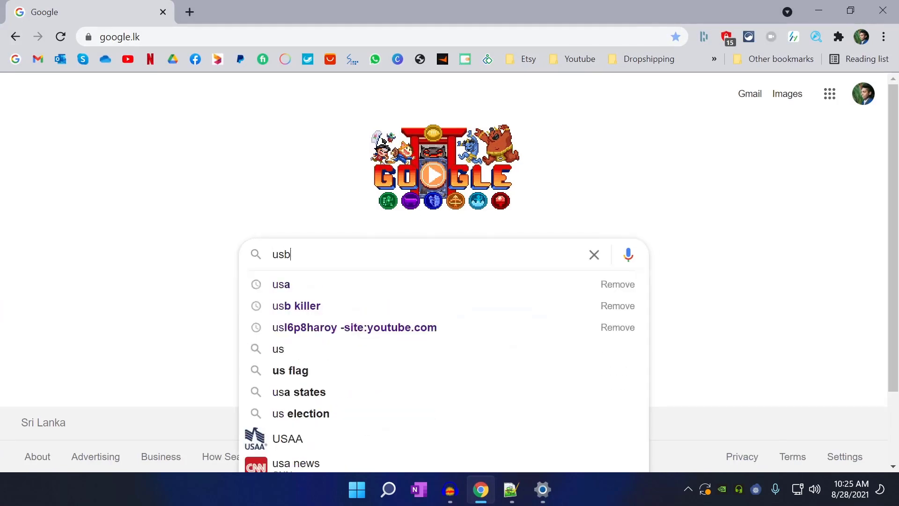
key(BackSpace)
text(a)
key(Return)
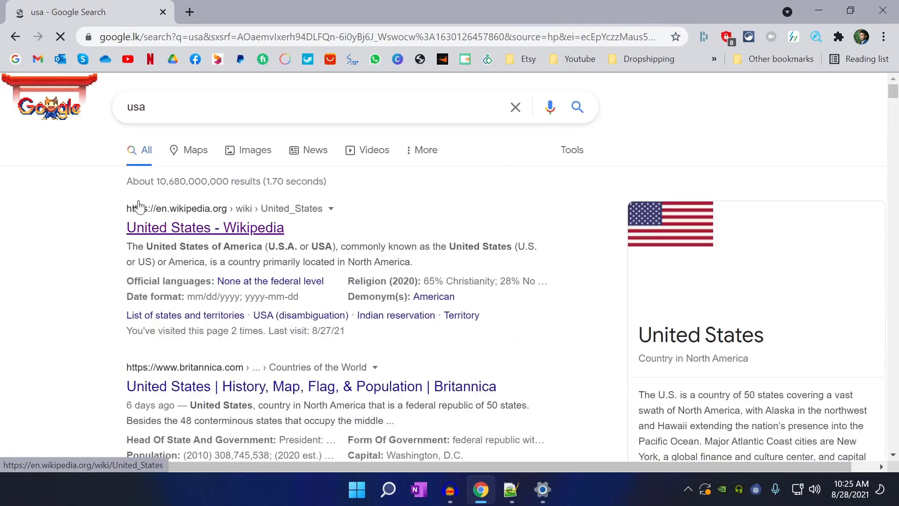
click(266, 215)
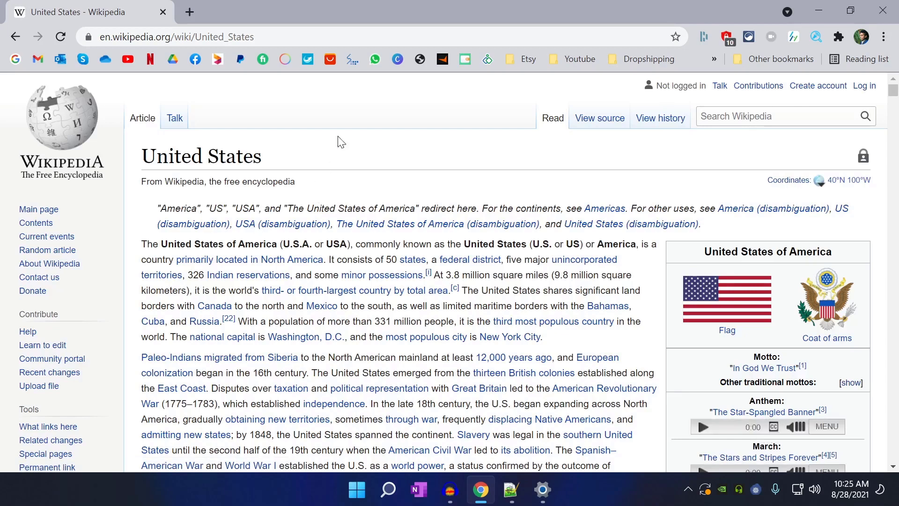
Step: Copy the phrase "America", "US", "USA", and "The United States of America" from the note at the article's beginning
scroll(341, 145, down, 1)
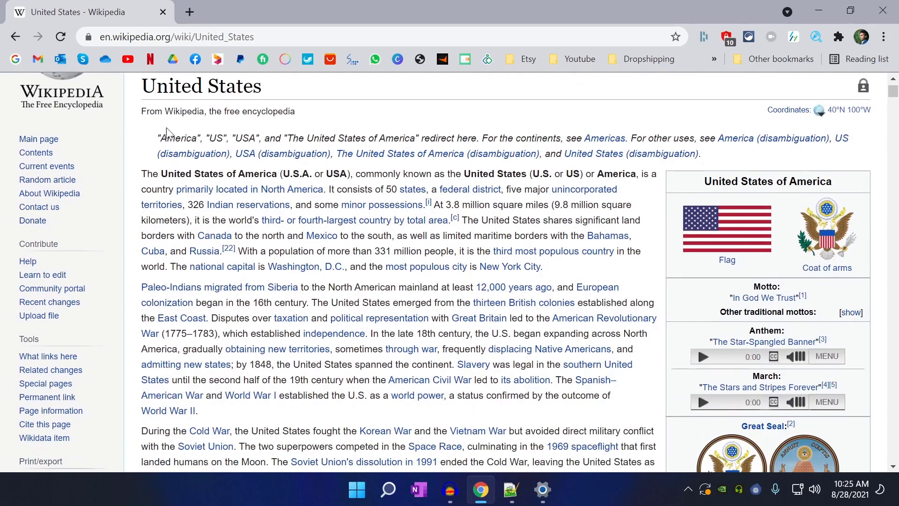
drag(157, 138, 421, 137)
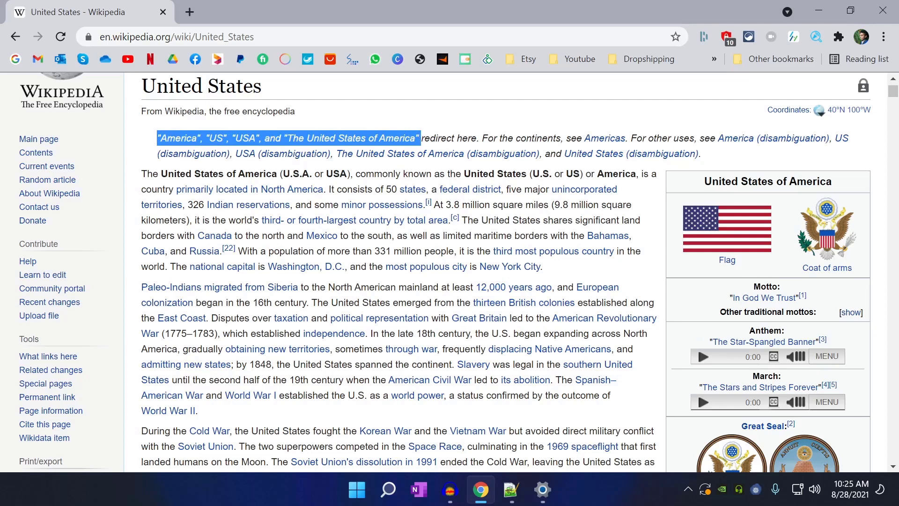
right_click(398, 143)
click(412, 158)
Step: Copy the words "During the Cold War, the United States fought the" from the article's third paragraph
scroll(153, 370, down, 1)
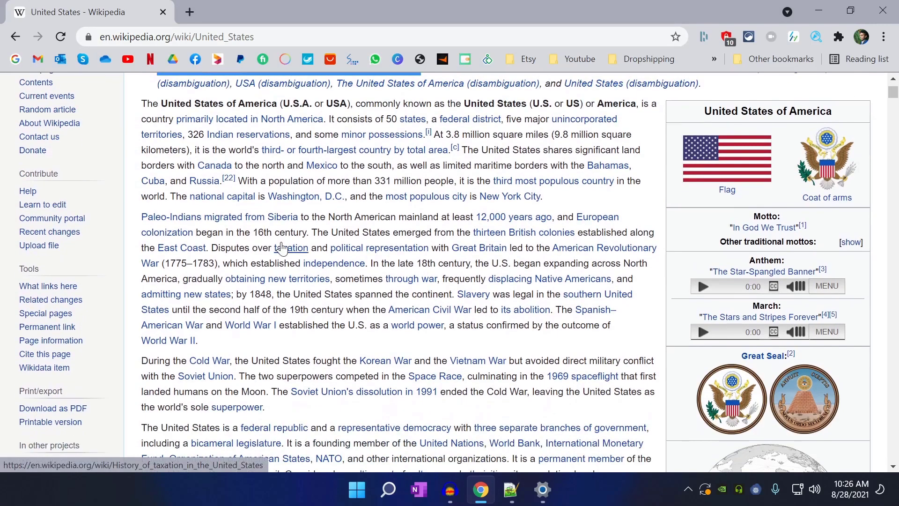
drag(142, 360, 357, 361)
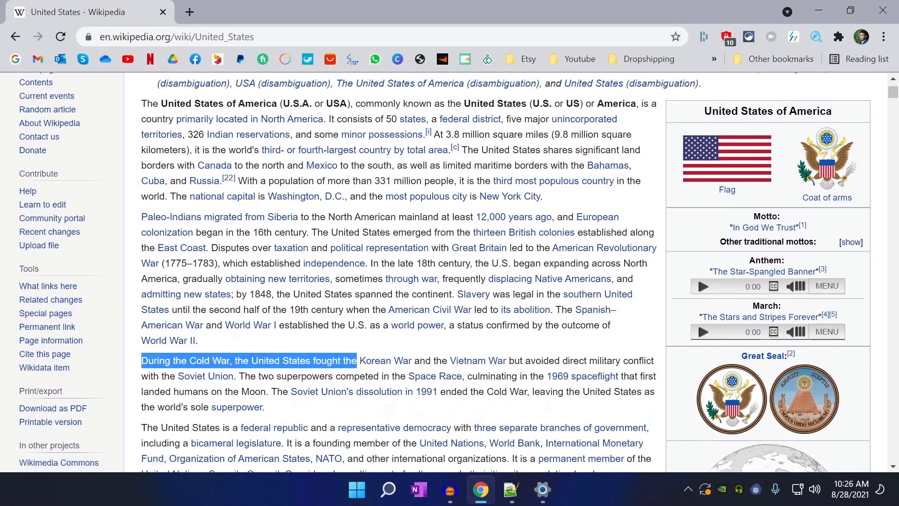
right_click(352, 363)
click(374, 250)
Step: Switch to Notepad++ and paste the most recently copied text into the empty document
scroll(450, 272, up, 1)
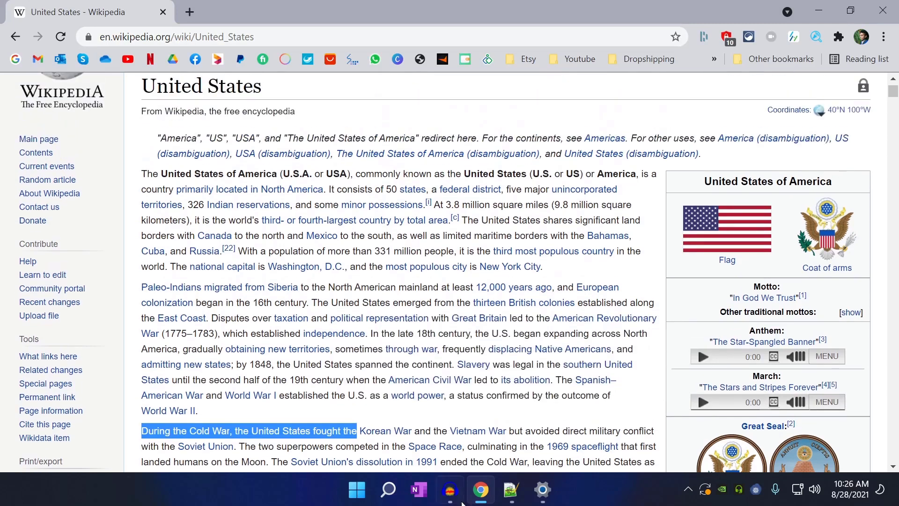
click(510, 490)
right_click(211, 103)
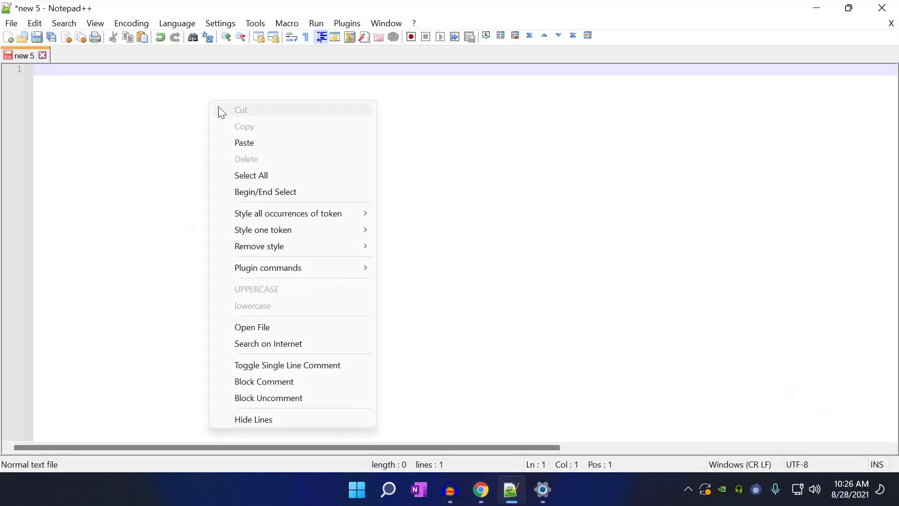
click(243, 143)
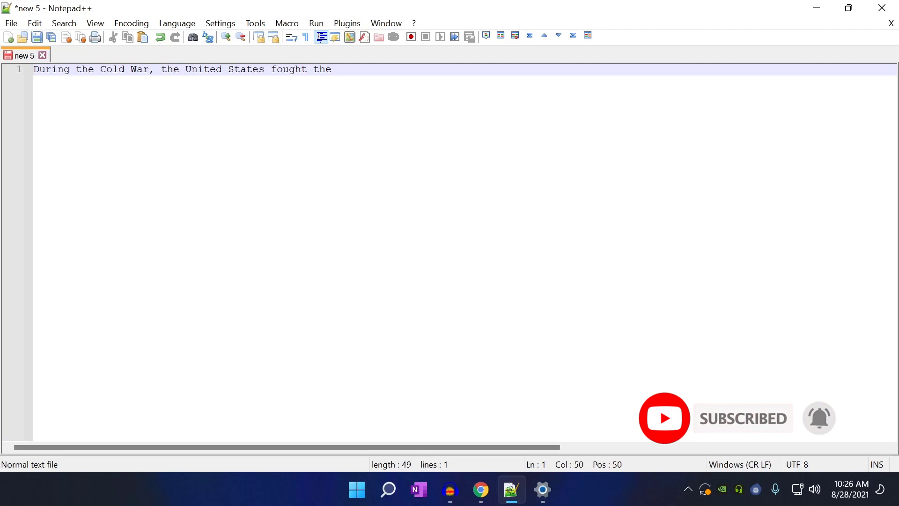
Step: Delete the pasted sentence and insert the "America", "US", "USA" entry from the clipboard history instead
drag(332, 69, 19, 59)
key(Delete)
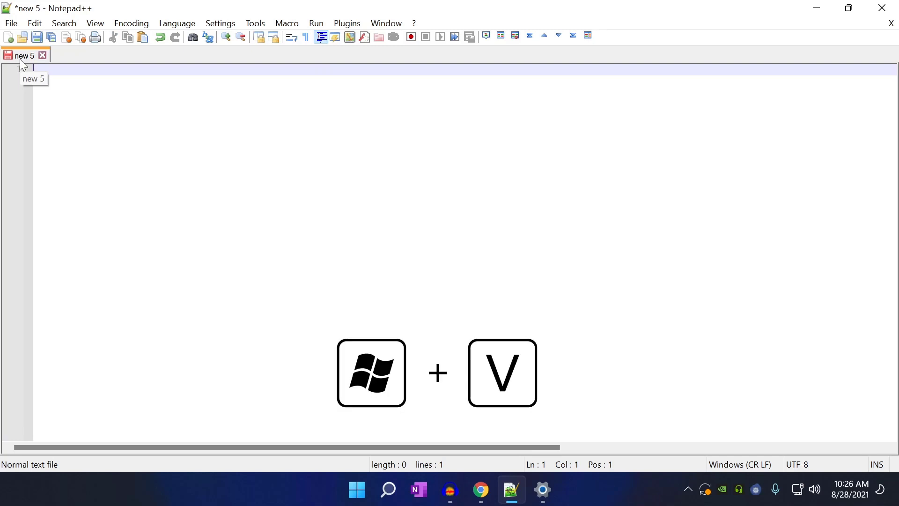
key(super+v)
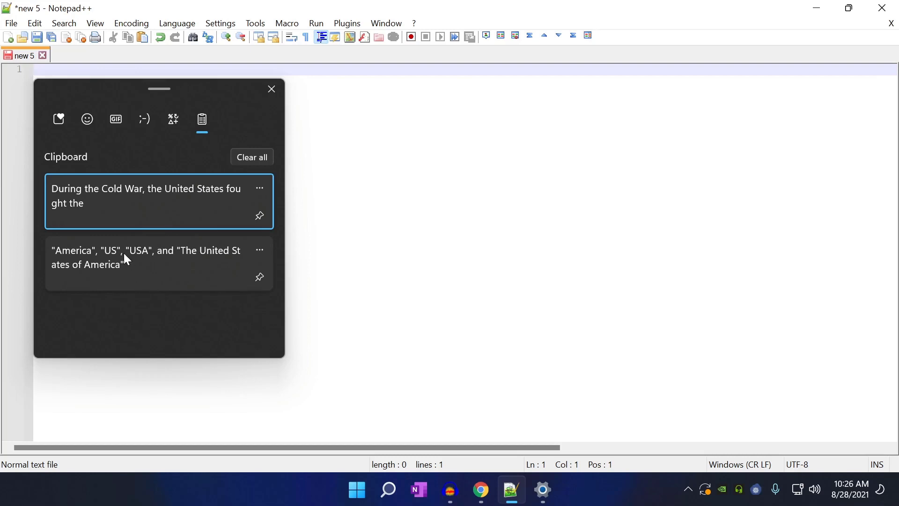
click(94, 265)
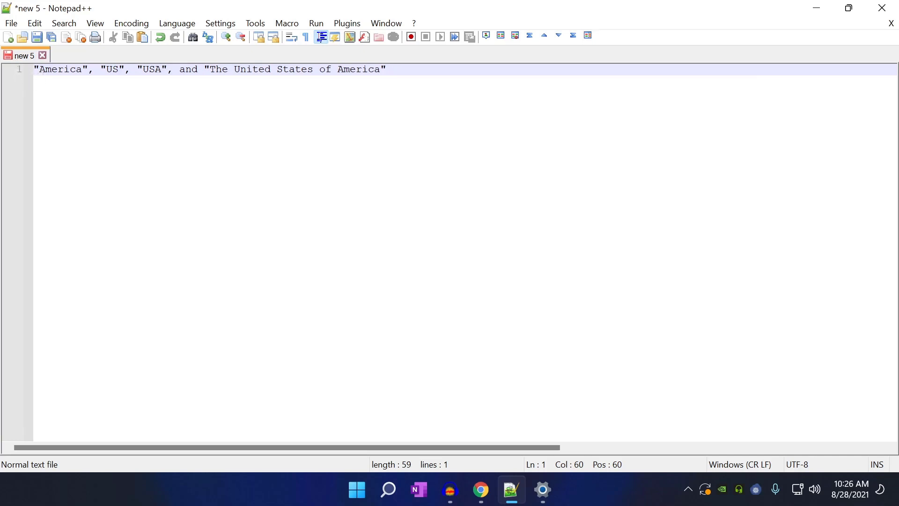
Step: Select the line of text, delete the "America" entry from the clipboard history, and clear all remaining entries
drag(392, 69, 3, 71)
key(super+v)
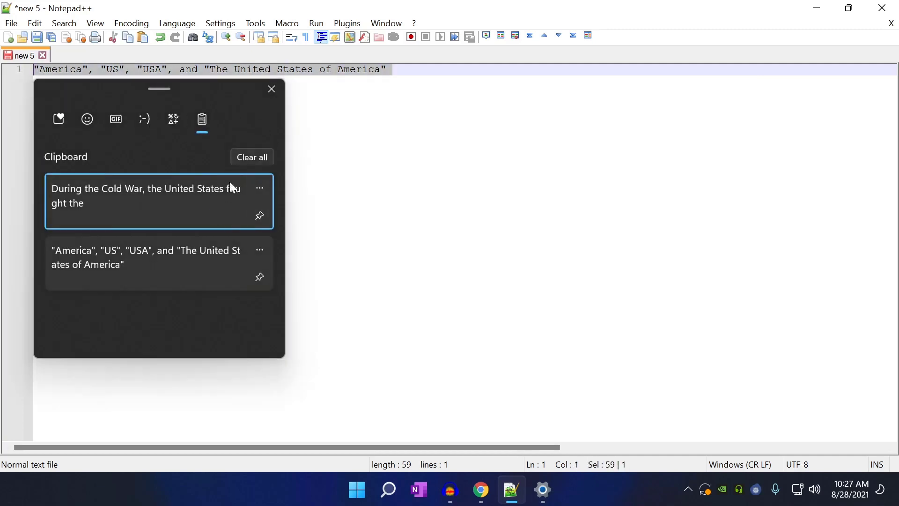
click(259, 247)
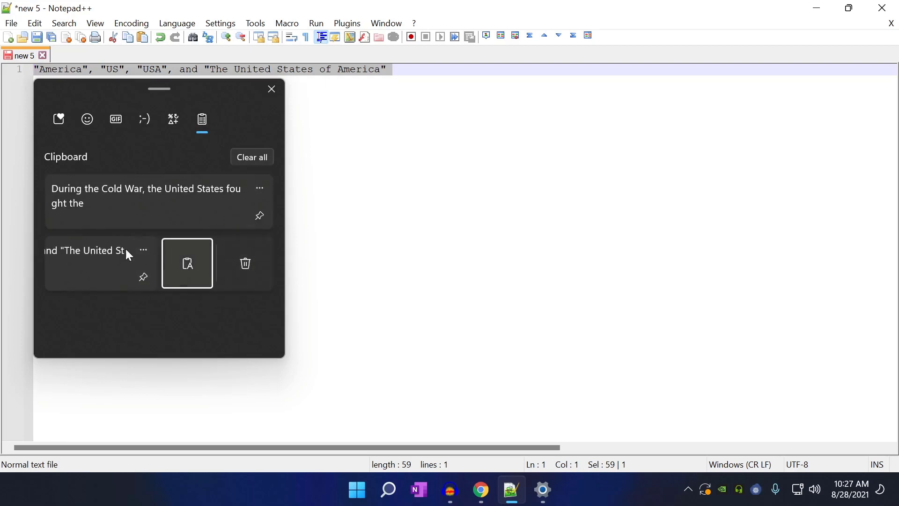
click(242, 263)
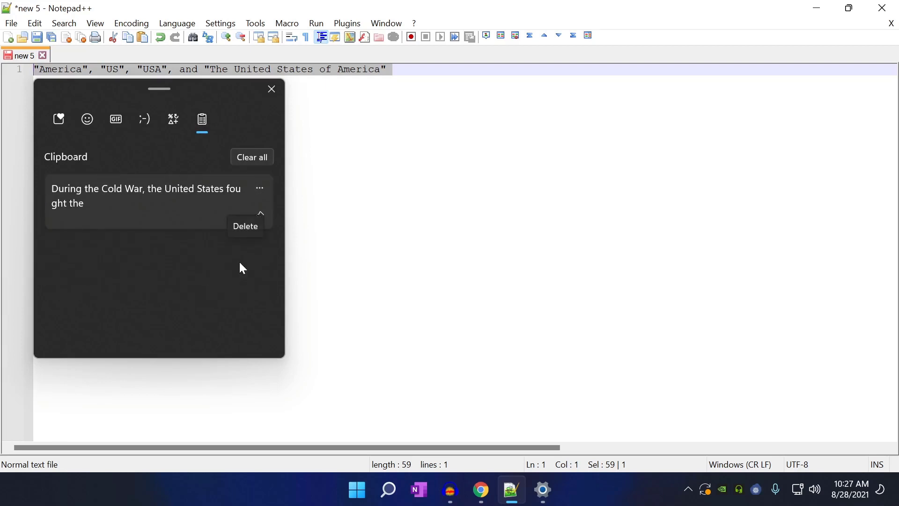
click(252, 159)
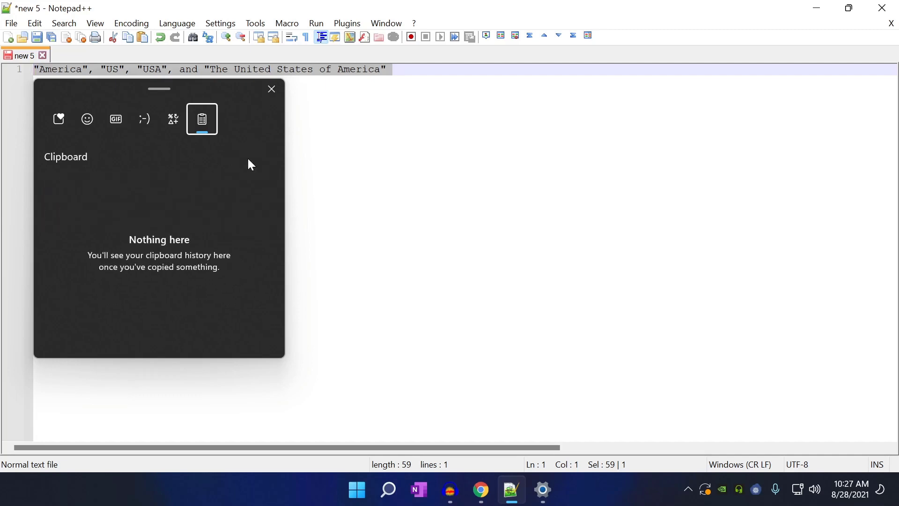
Step: Replace the selected text with six recent emojis: smiling, tears of joy, rolling laughing, red heart, grinning and heart-eyes
click(89, 125)
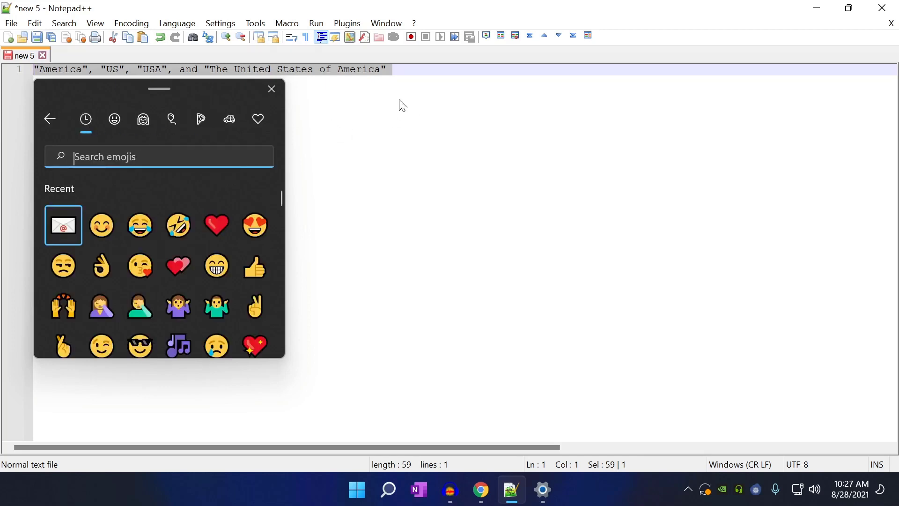
click(102, 225)
click(136, 224)
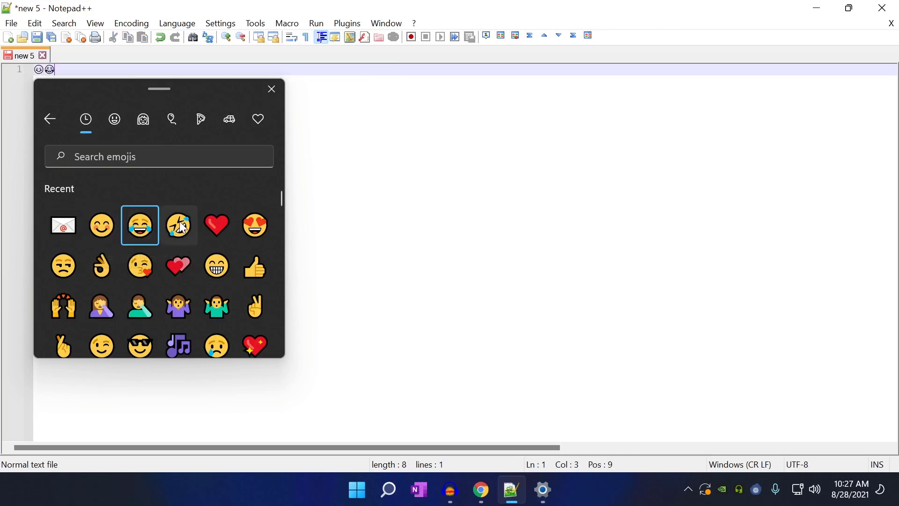
click(178, 225)
click(208, 223)
click(217, 265)
click(248, 231)
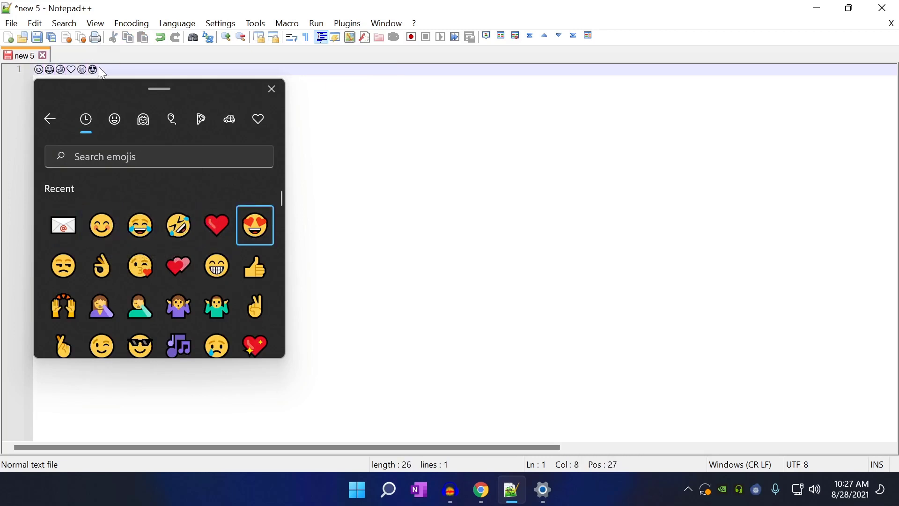
Step: Try to insert a trending Tenor GIF into the document
click(49, 119)
click(115, 118)
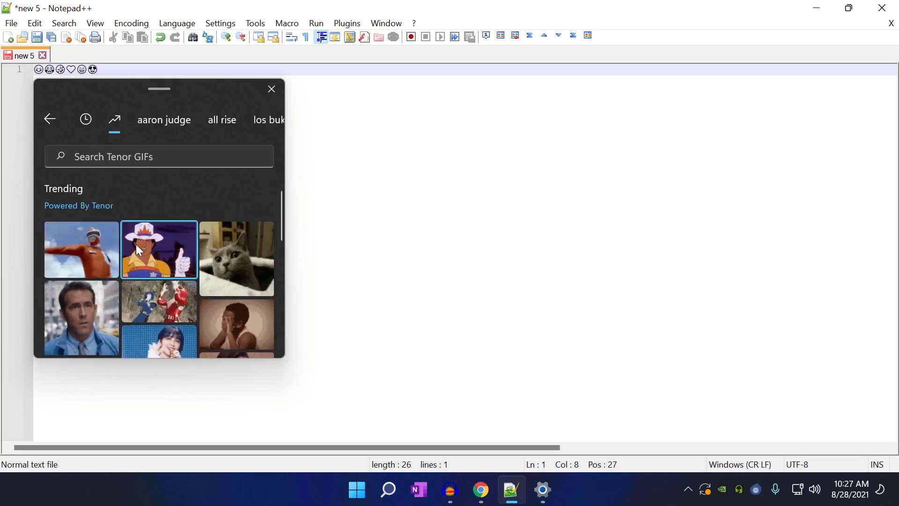
click(141, 343)
Step: Select the emojis on line 1 and look through the clipboard history, trending GIFs and recent emoji overview
drag(121, 67, 33, 70)
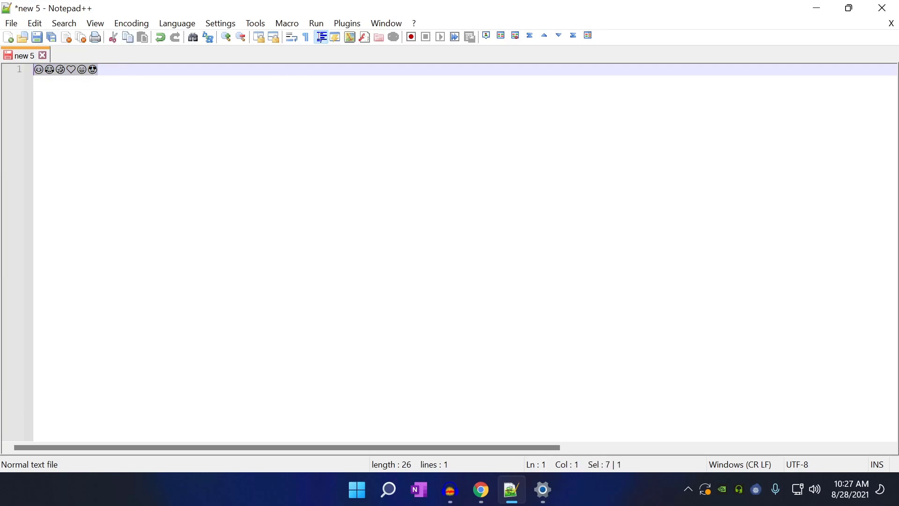
click(479, 489)
key(alt+Tab)
click(97, 69)
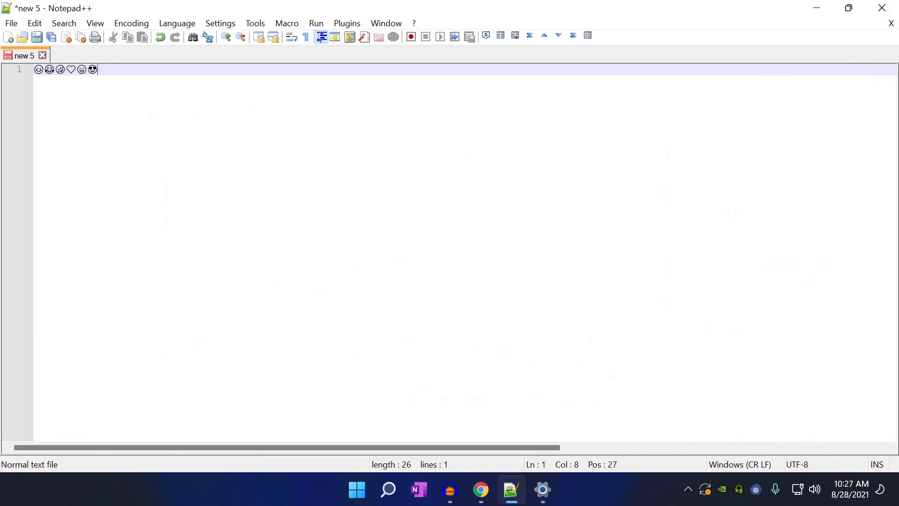
key(shift+Home)
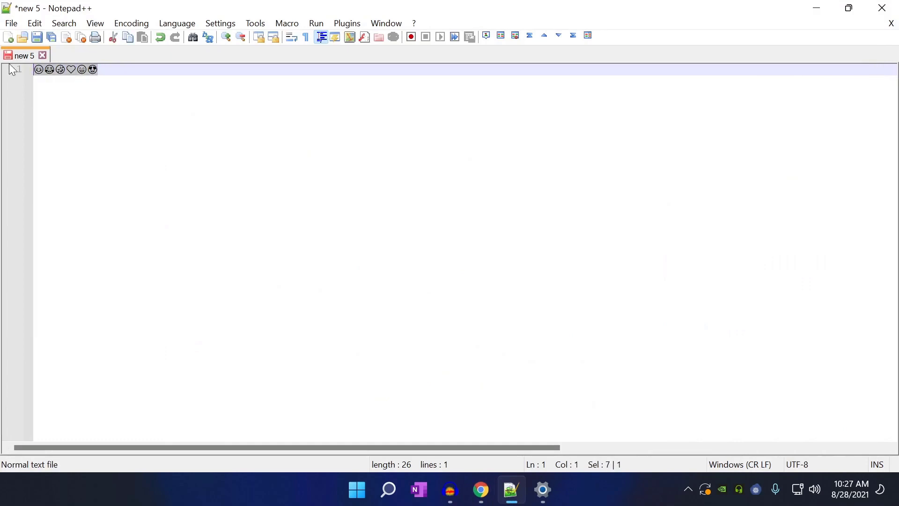
key(super+v)
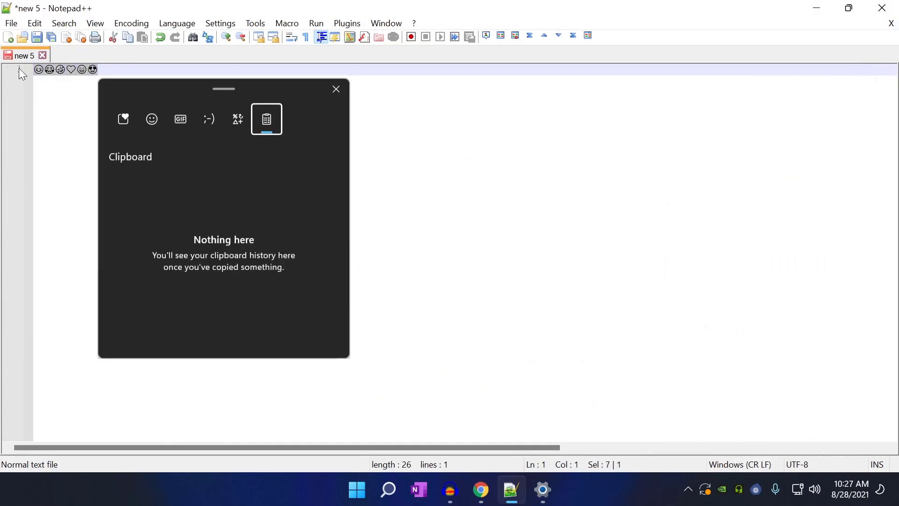
click(175, 117)
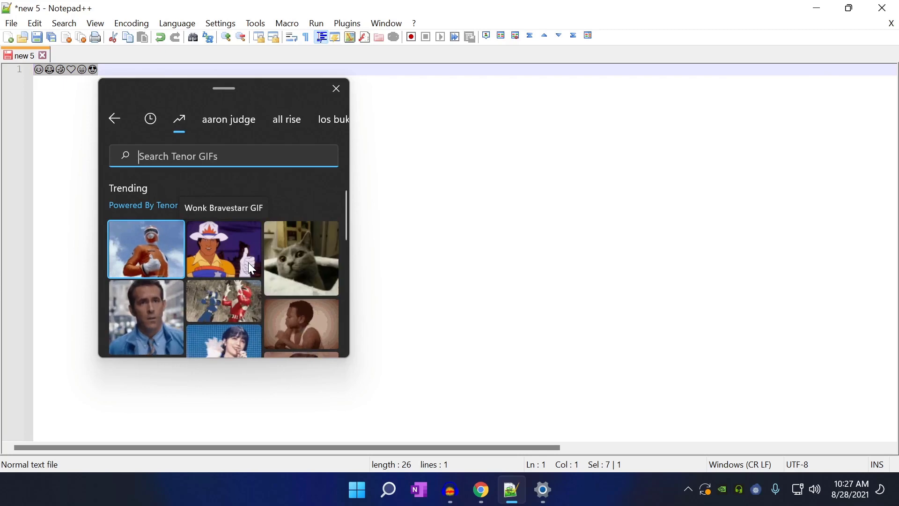
click(170, 164)
click(115, 119)
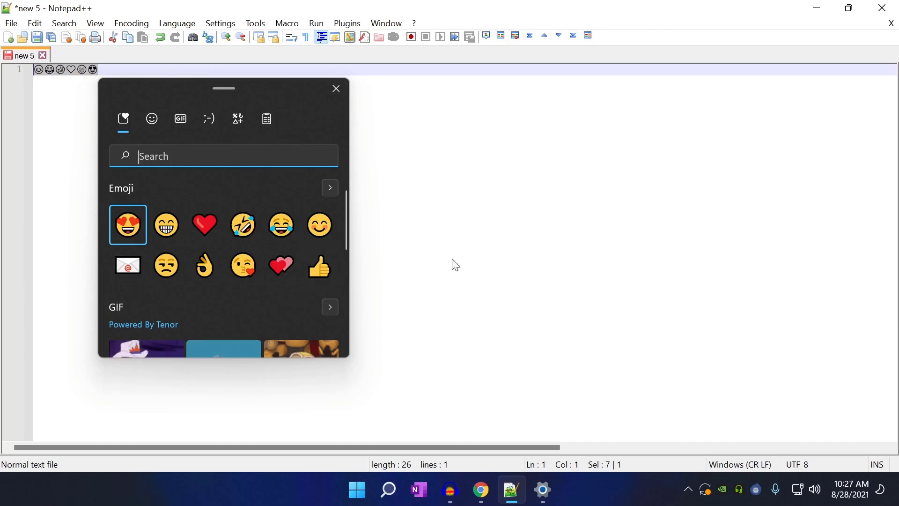
key(Escape)
Step: Switch to Settings, turn on clipboard sync across your devices, and minimize the window
click(543, 489)
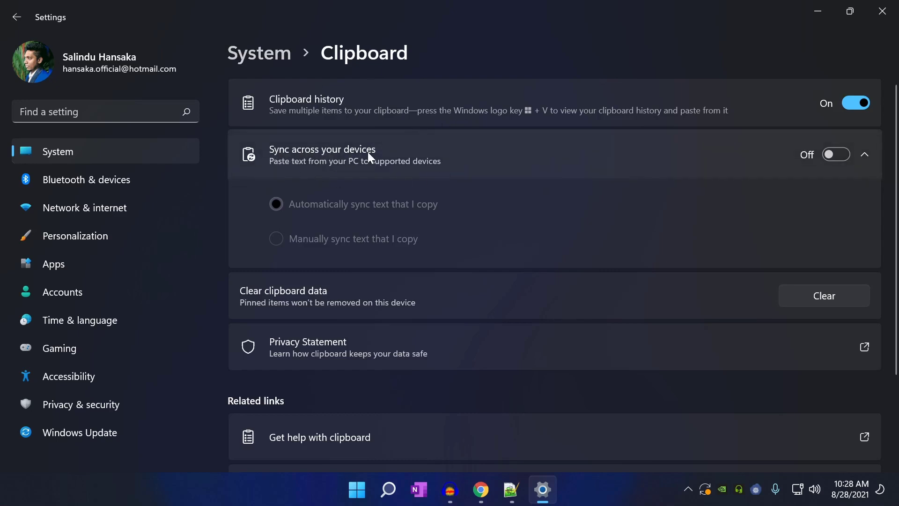
click(830, 155)
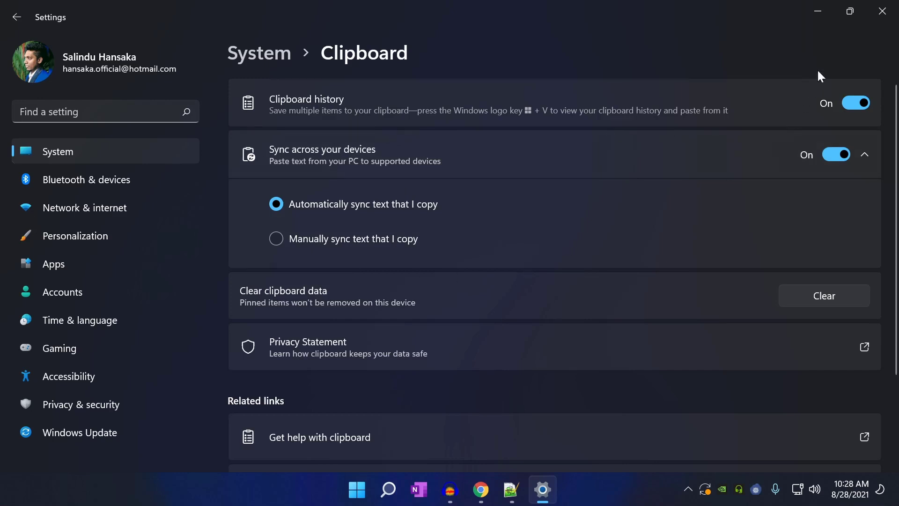
click(819, 11)
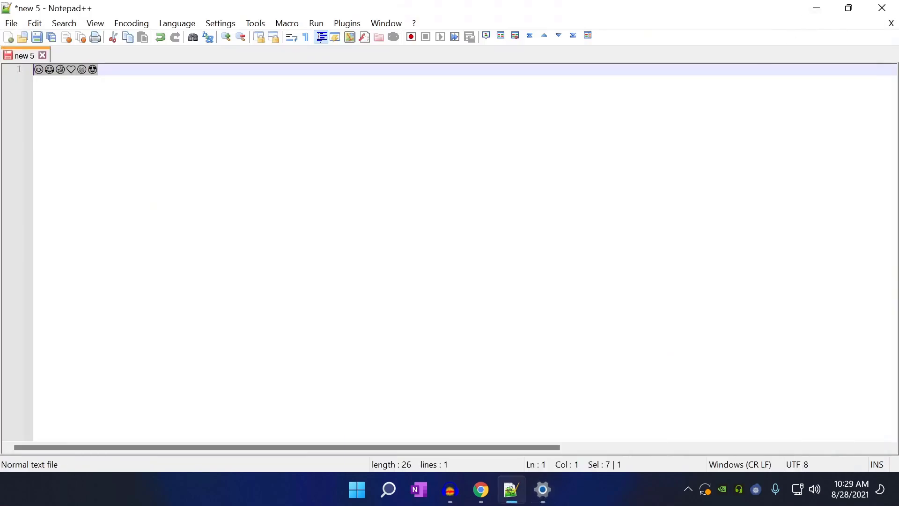